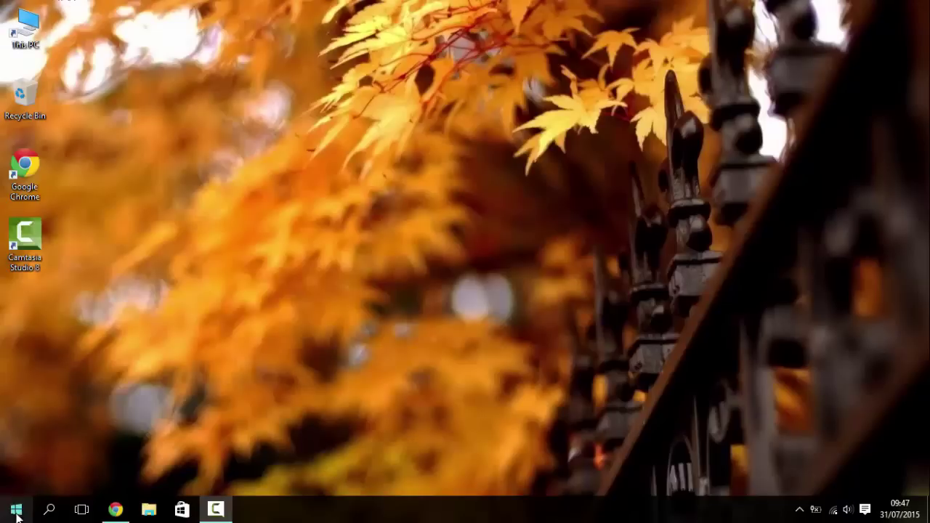
# - Run winver to check the installed Windows version and build, and close the About Windows dialog
pyautogui.press('super')
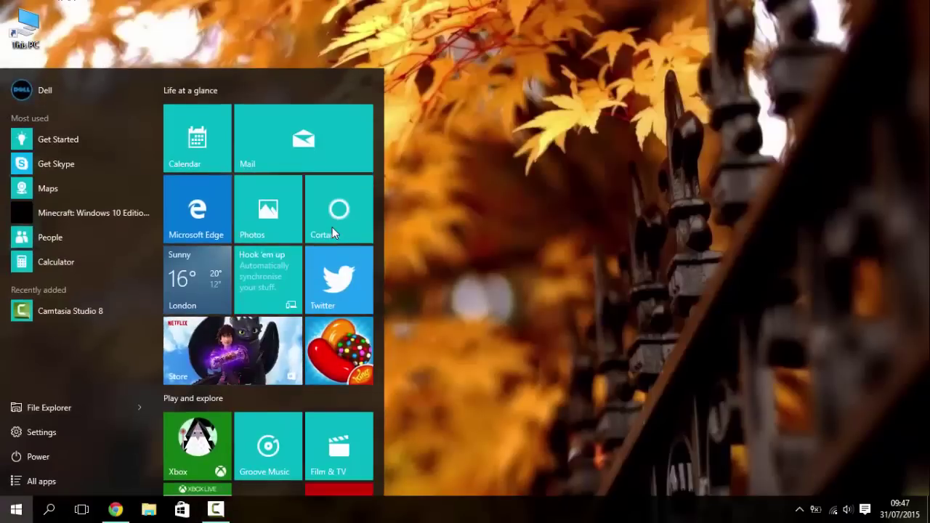
pyautogui.write('winver')
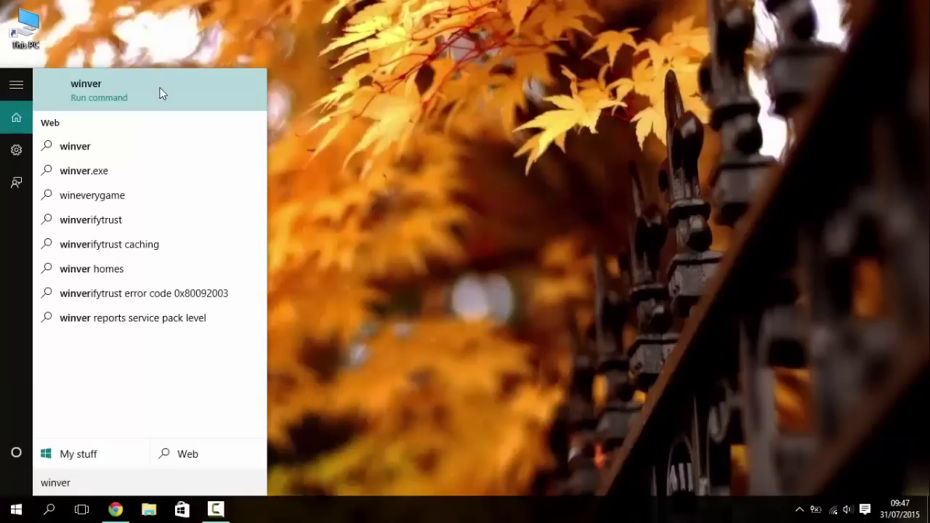
pyautogui.click(162, 93)
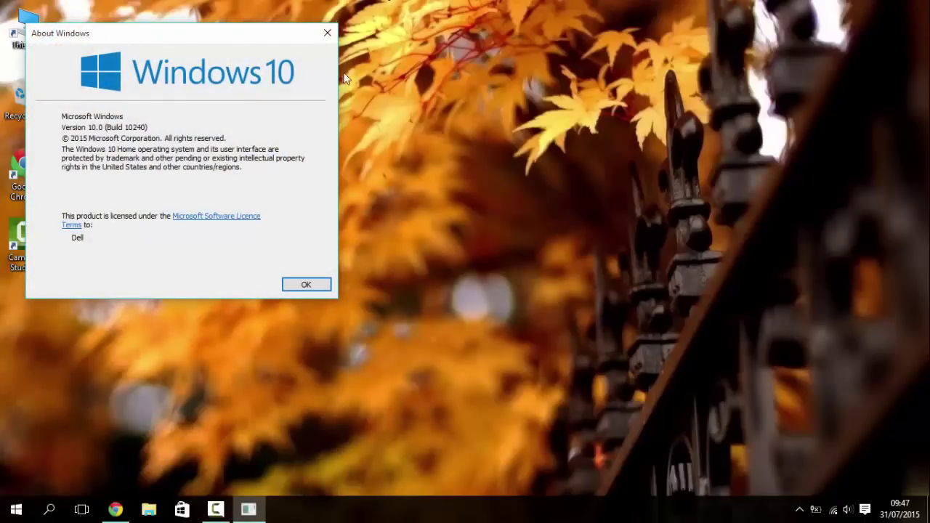
pyautogui.click(306, 284)
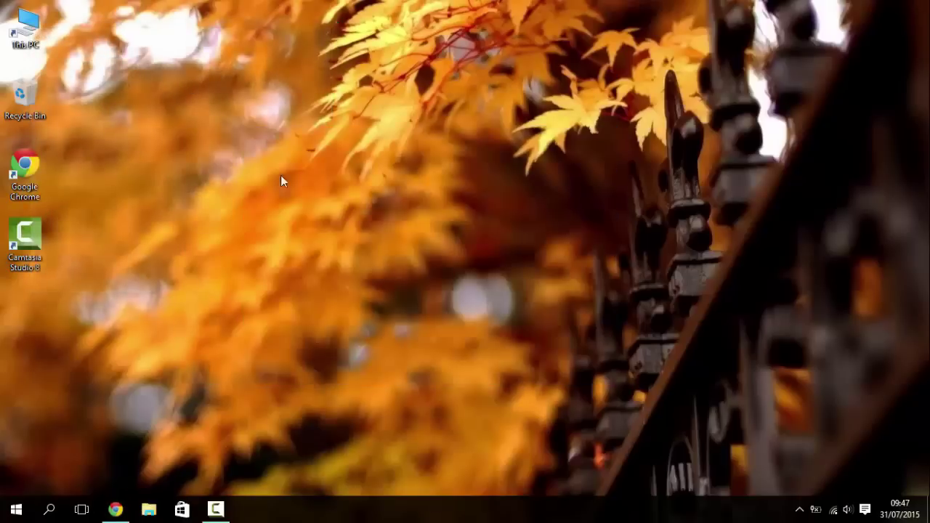
pyautogui.moveTo(170, 66); pyautogui.dragTo(750, 381)
pyautogui.moveTo(718, 369); pyautogui.dragTo(238, 76)
pyautogui.moveTo(149, 108); pyautogui.dragTo(474, 399)
# - Switch to Google Chrome and go to mojang.com
pyautogui.click(116, 508)
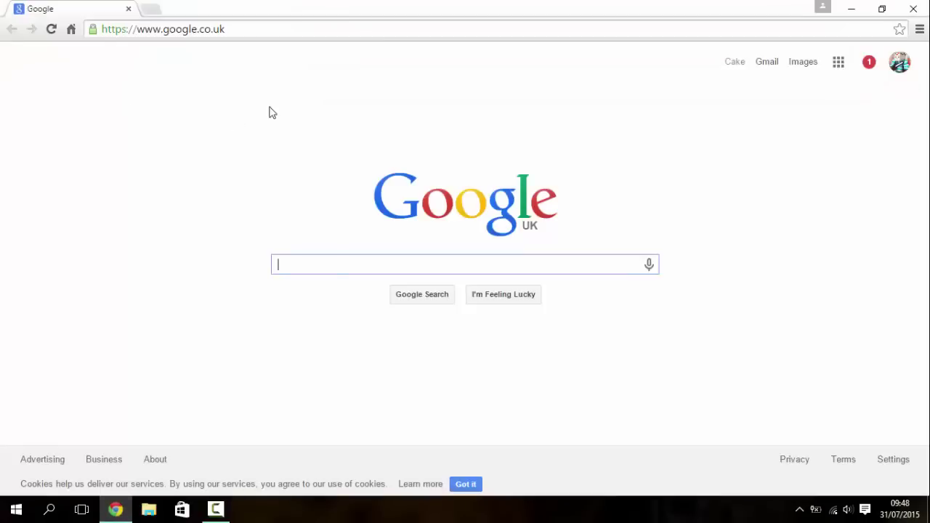
pyautogui.click(311, 33)
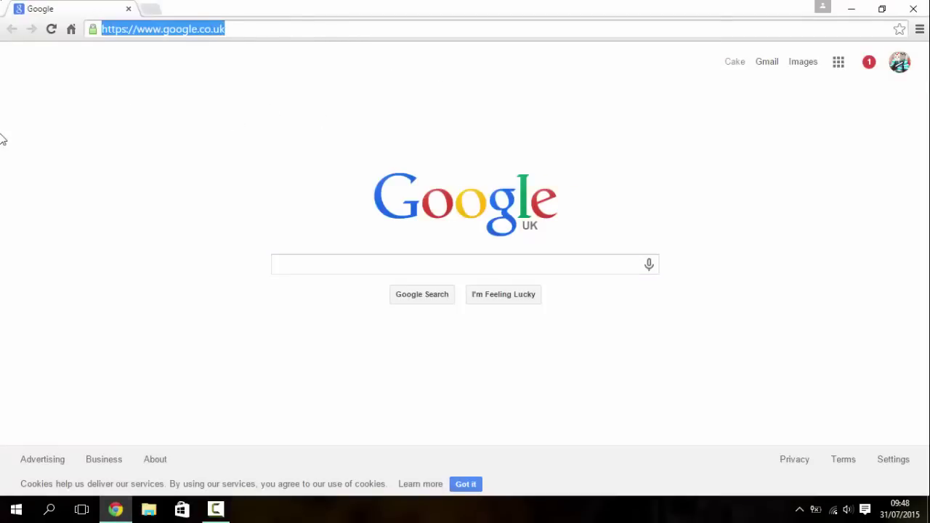
pyautogui.write('mojang')
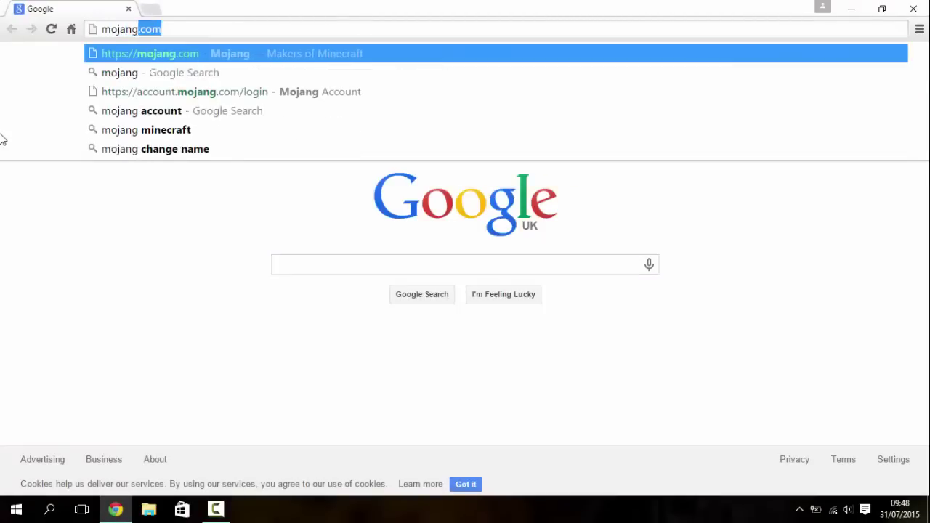
pyautogui.press('Return')
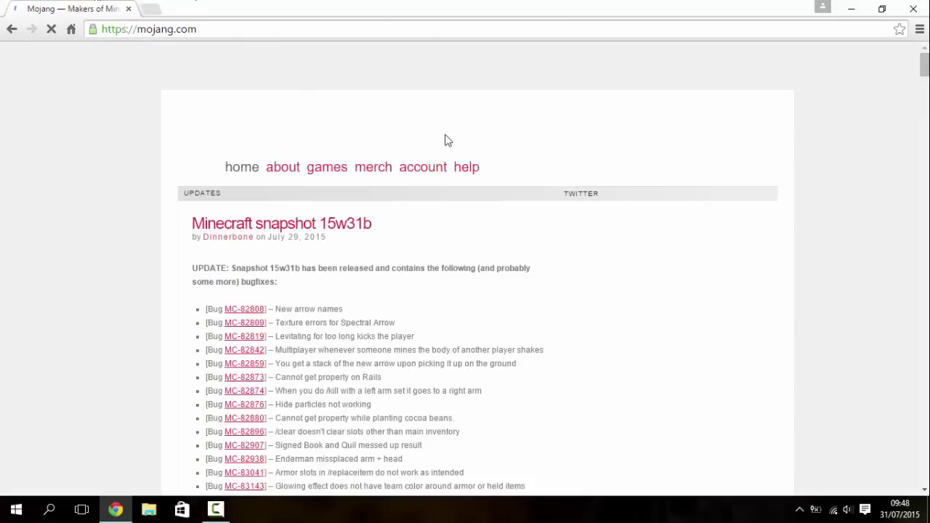
# - Open the account page of the Mojang site and log in to the Mojang account with Remember me enabled
pyautogui.click(432, 177)
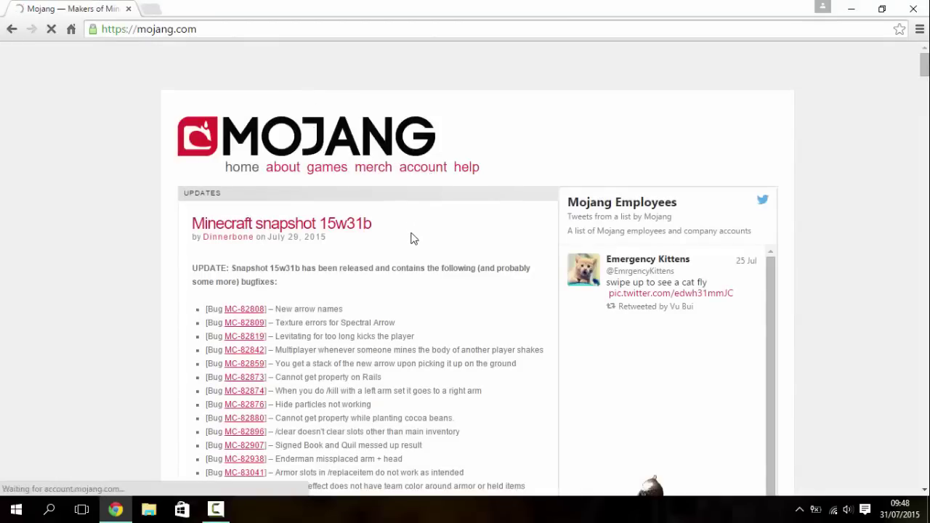
pyautogui.click(216, 510)
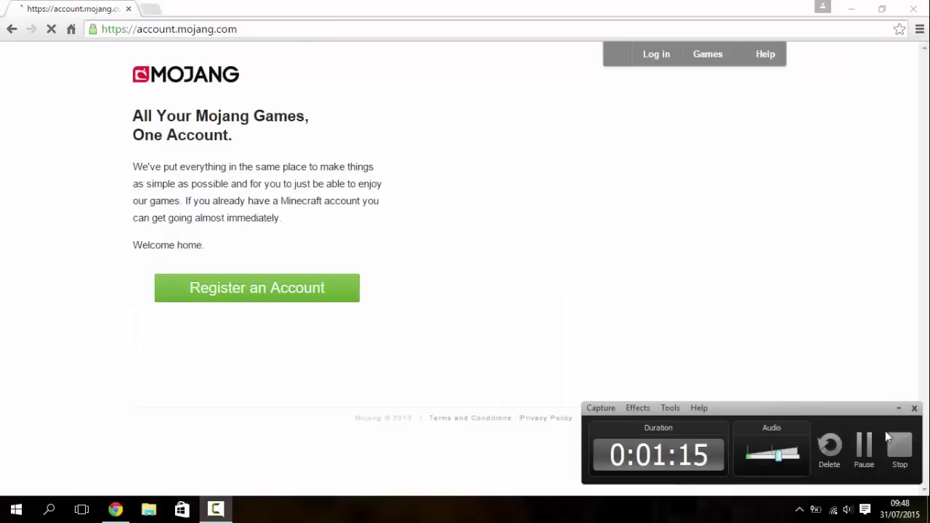
pyautogui.click(898, 410)
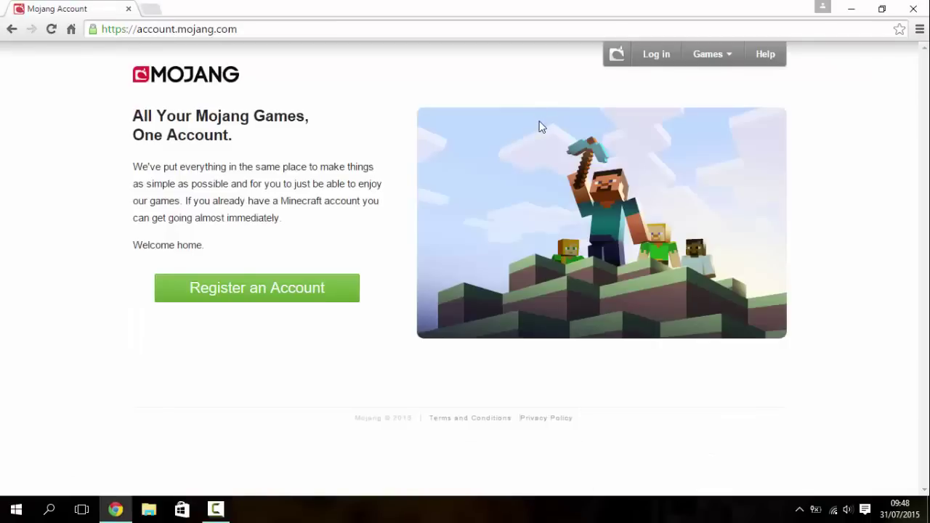
pyautogui.click(657, 60)
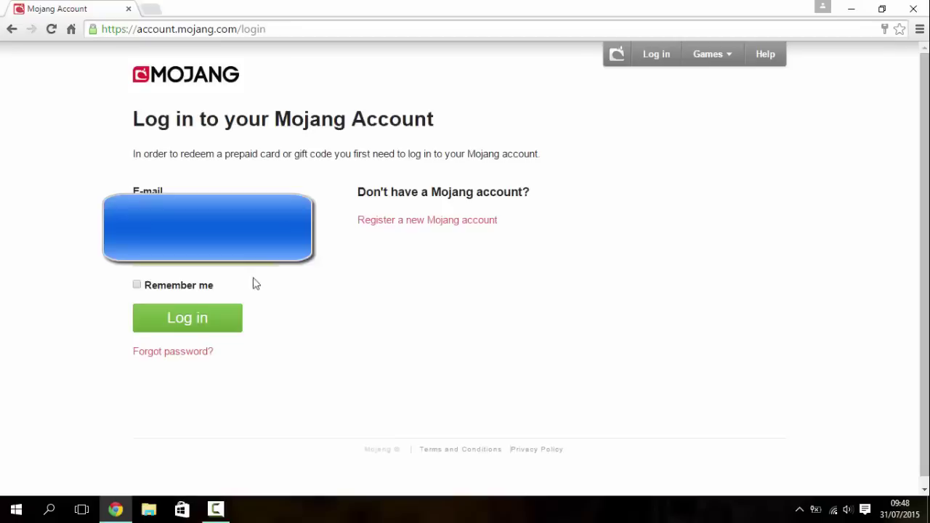
pyautogui.click(183, 289)
pyautogui.click(215, 323)
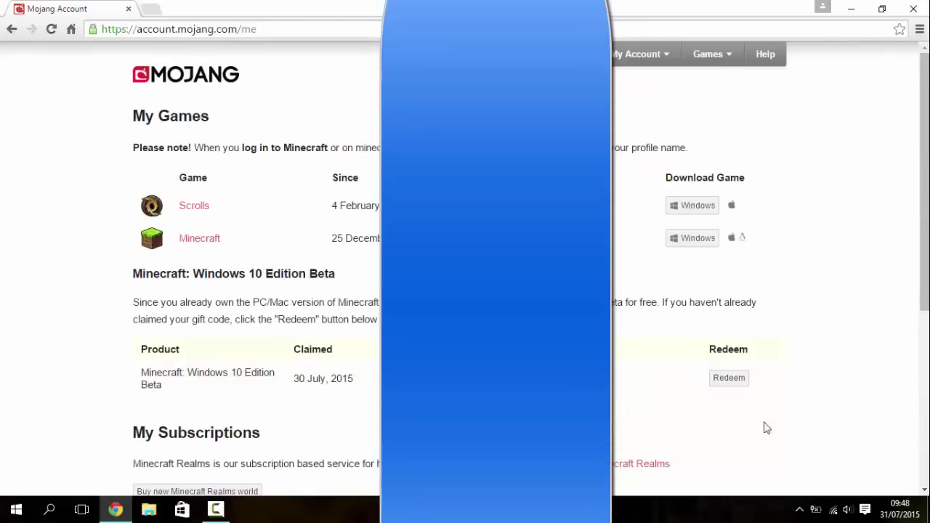
# - Start redeeming the Minecraft: Windows 10 Edition Beta code and sign in to the Microsoft account with Keep me signed in enabled
pyautogui.scroll(-3, 637, 386)
pyautogui.scroll(2, 629, 370)
pyautogui.scroll(1, 629, 371)
pyautogui.click(730, 379)
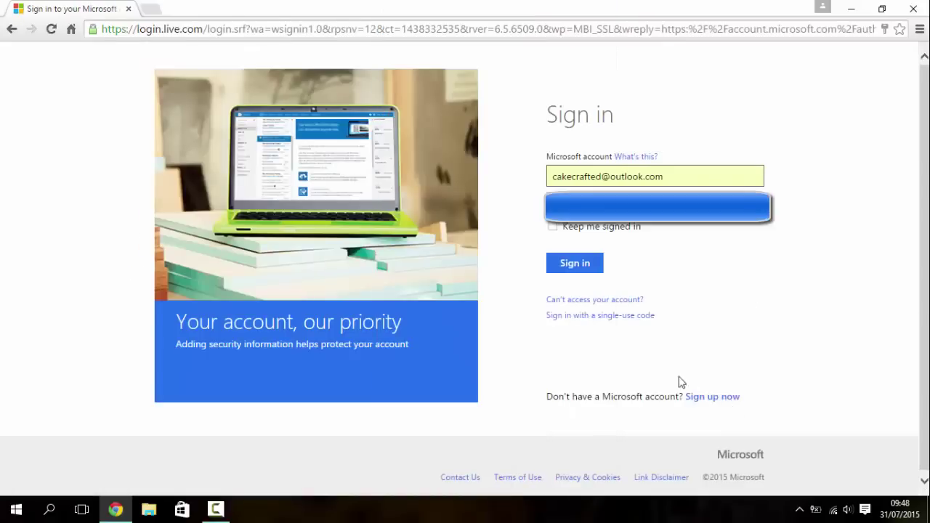
pyautogui.click(570, 228)
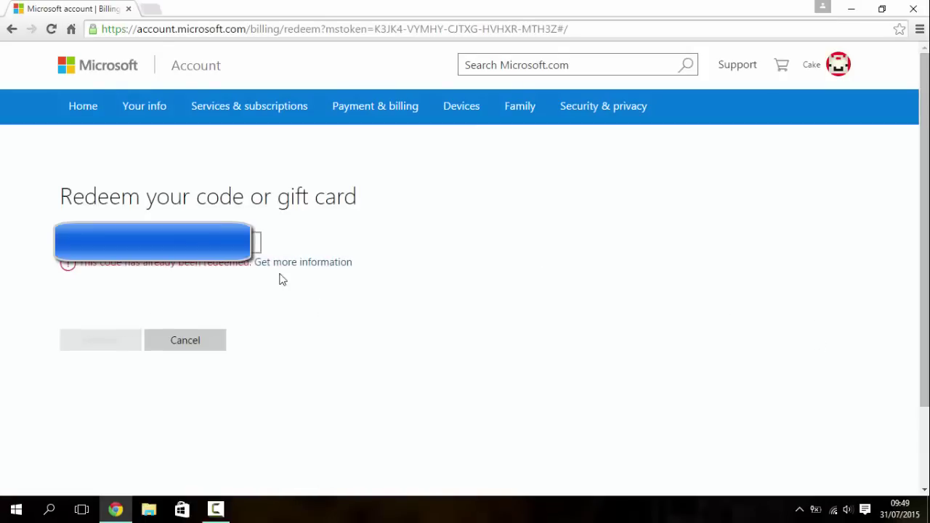
# - Examine the notice below the redeem code field and minimize the browser window
pyautogui.moveTo(67, 264); pyautogui.dragTo(202, 266)
pyautogui.moveTo(199, 266); pyautogui.dragTo(370, 294)
pyautogui.click(113, 280)
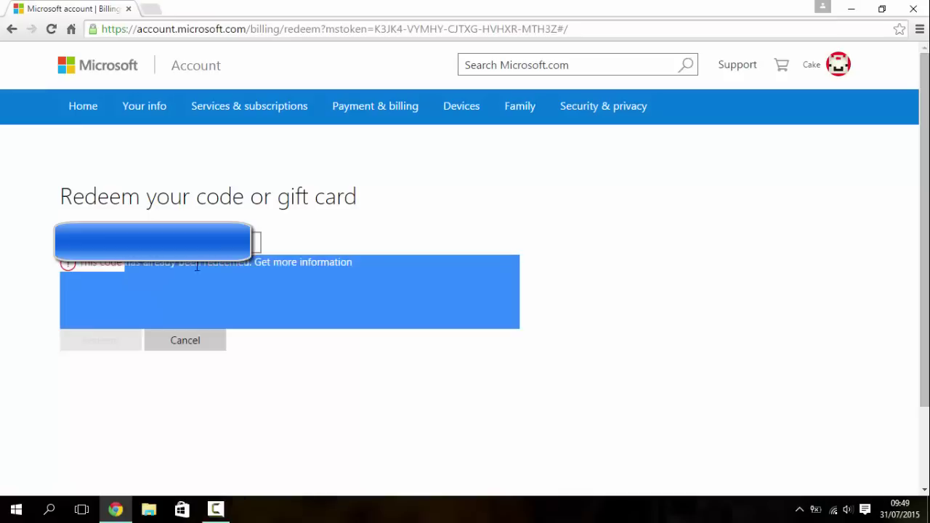
pyautogui.click(850, 9)
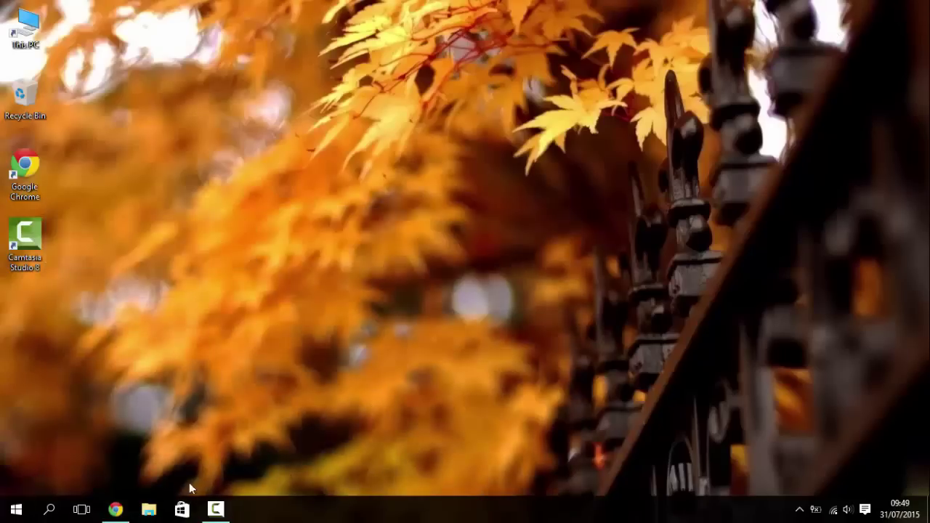
pyautogui.click(181, 508)
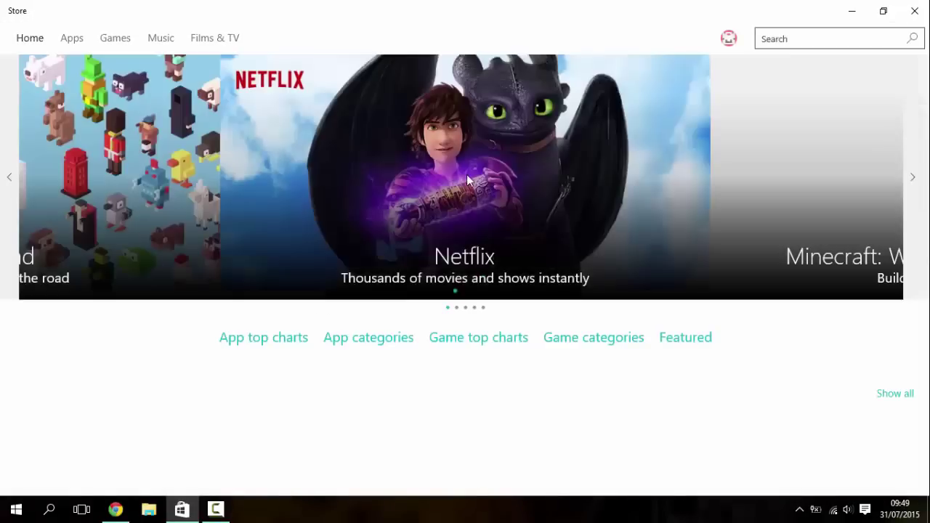
pyautogui.click(466, 174)
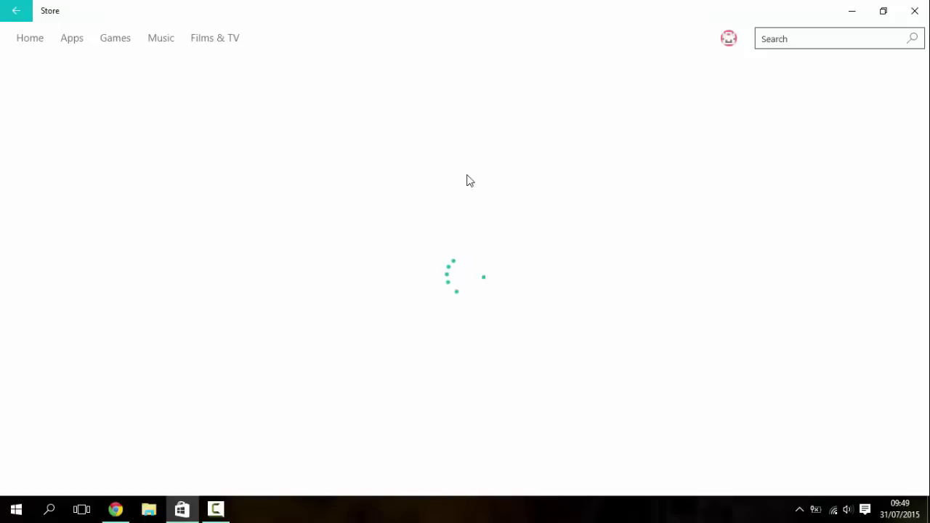
pyautogui.hotkey('alt', 'F4')
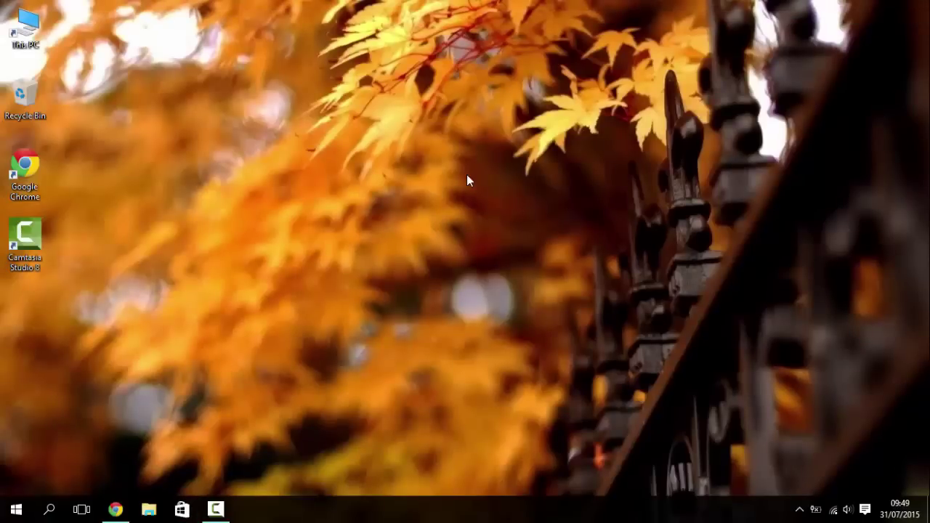
# - Switch to the Windows Store and install Minecraft: Windows 10 Edition Beta from its product page
pyautogui.press('super+3')
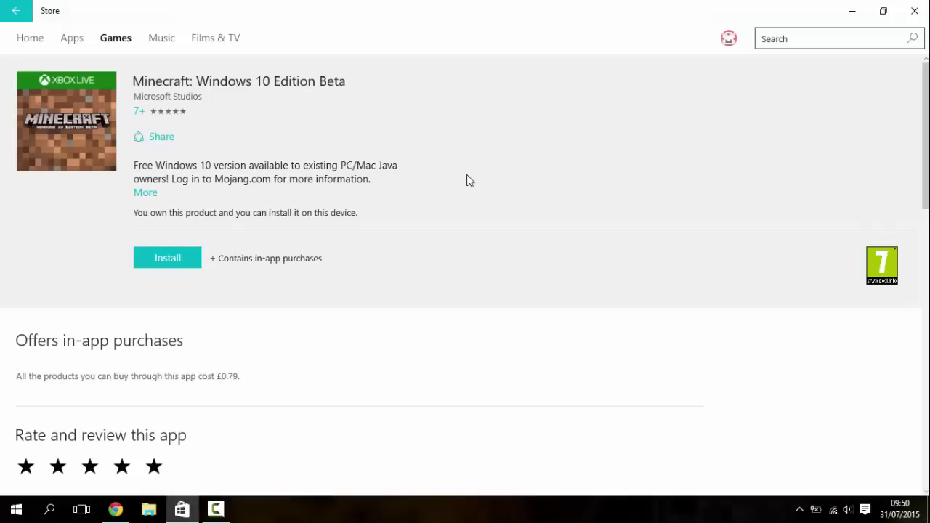
pyautogui.press('Return')
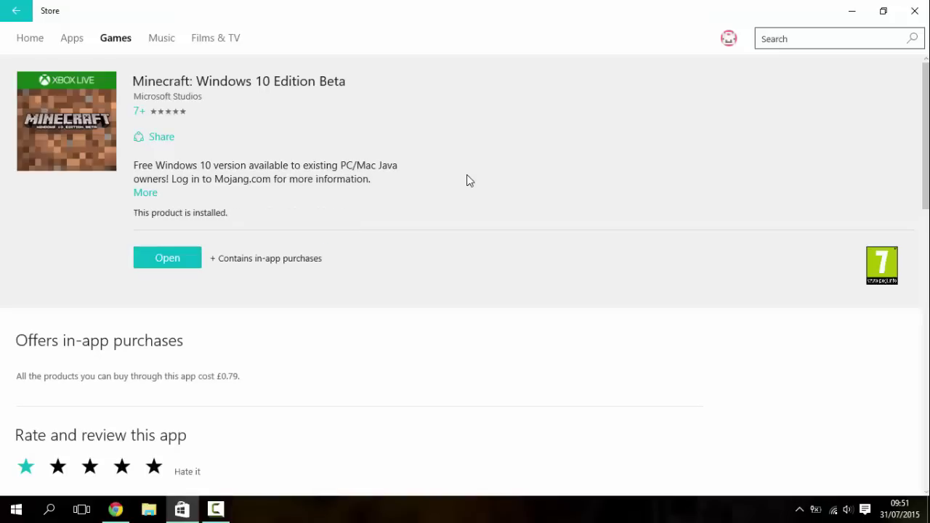
# - Open the Start menu and show the list of all installed apps
pyautogui.press('super+d')
pyautogui.press('super+d')
pyautogui.press('super')
pyautogui.press('Up')
pyautogui.press('Up')
pyautogui.press('Up')
pyautogui.press('Up')
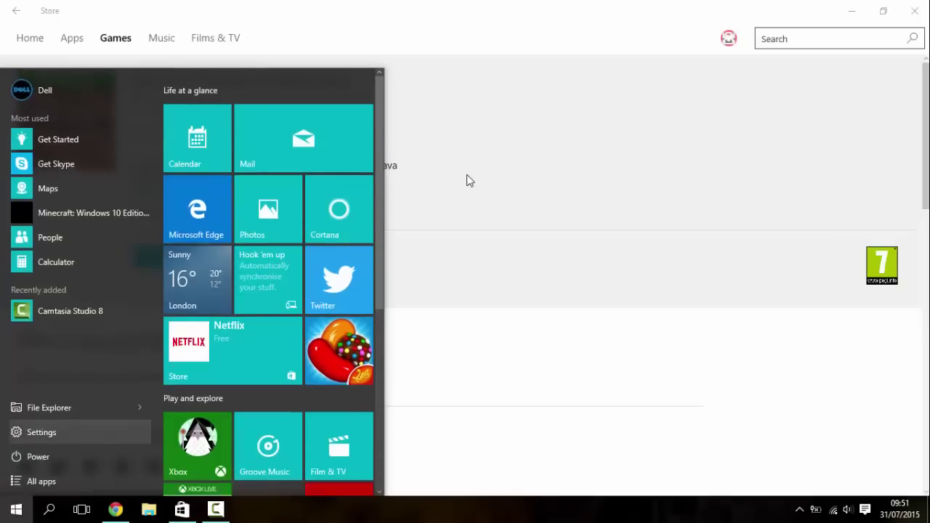
pyautogui.press('Down')
pyautogui.press('Return')
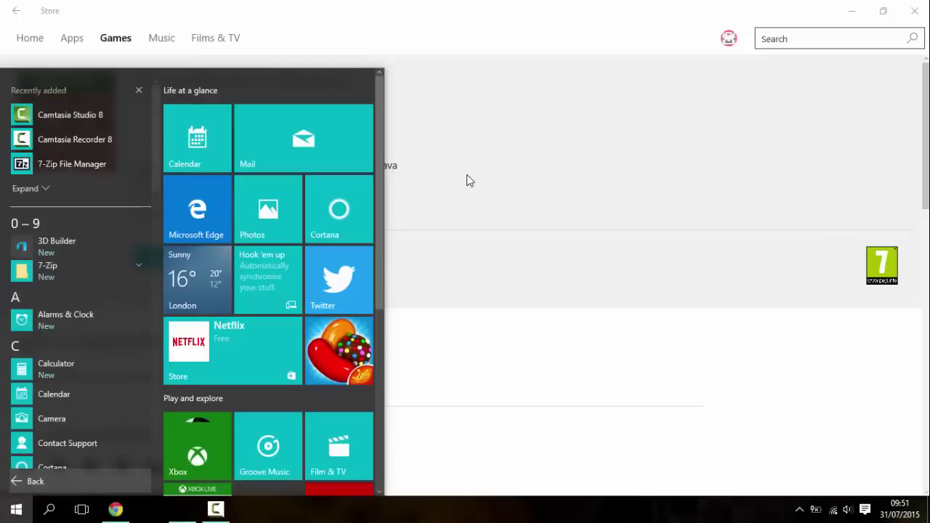
# - Use the alphabet index of the app list to jump to the M section
pyautogui.press('Up')
pyautogui.press('Up')
pyautogui.press('Return')
pyautogui.press('Right')
pyautogui.press('Down')
pyautogui.press('Down')
pyautogui.press('Down')
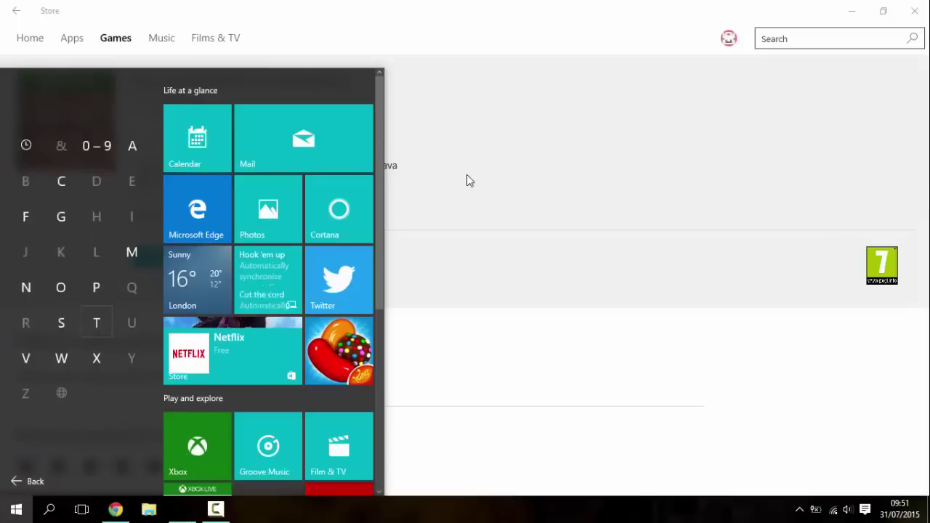
pyautogui.press('Return')
# - Find and highlight the Minecraft: Windows 10 Edition entry under M in the app list
pyautogui.press('Down')
pyautogui.press('Down')
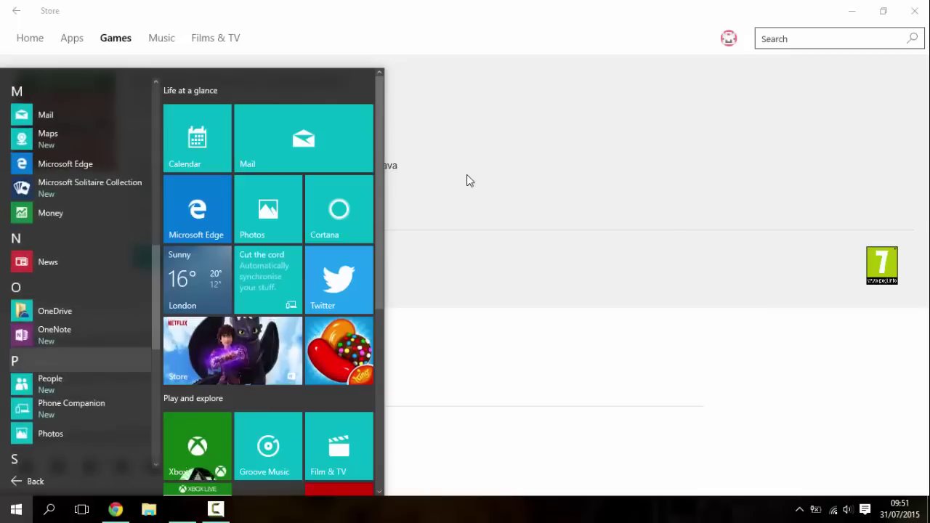
pyautogui.press('Down')
pyautogui.press('Down')
pyautogui.press('Up')
pyautogui.press('Up')
pyautogui.press('Up')
pyautogui.press('Up')
pyautogui.press('Up')
pyautogui.press('Up')
pyautogui.press('Up')
pyautogui.press('Up')
pyautogui.press('Down')
pyautogui.press('Down')
pyautogui.press('Down')
pyautogui.press('Down')
pyautogui.press('Down')
pyautogui.press('Up')
pyautogui.press('Up')
pyautogui.press('Up')
pyautogui.press('Up')
pyautogui.press('Up')
pyautogui.press('Up')
pyautogui.press('Up')
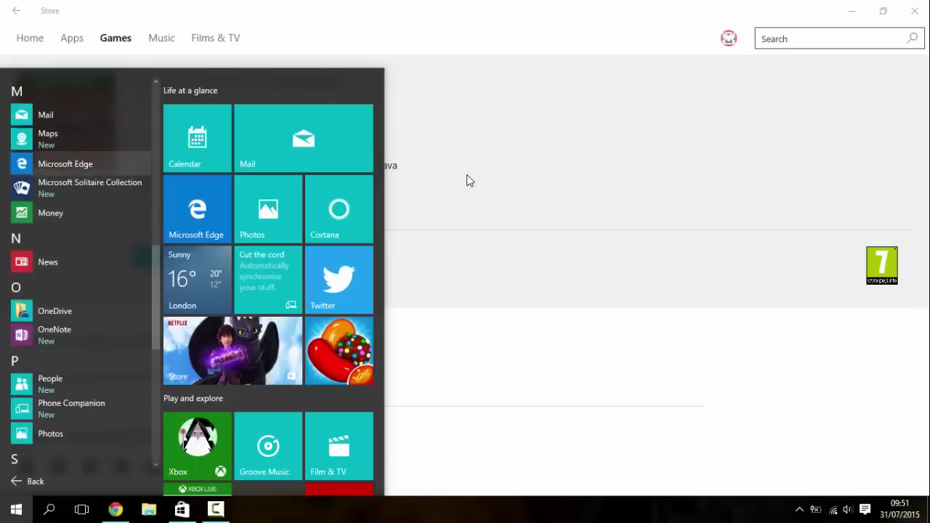
pyautogui.press('Down')
pyautogui.press('Down')
pyautogui.press('Up')
pyautogui.press('Down')
pyautogui.press('Up')
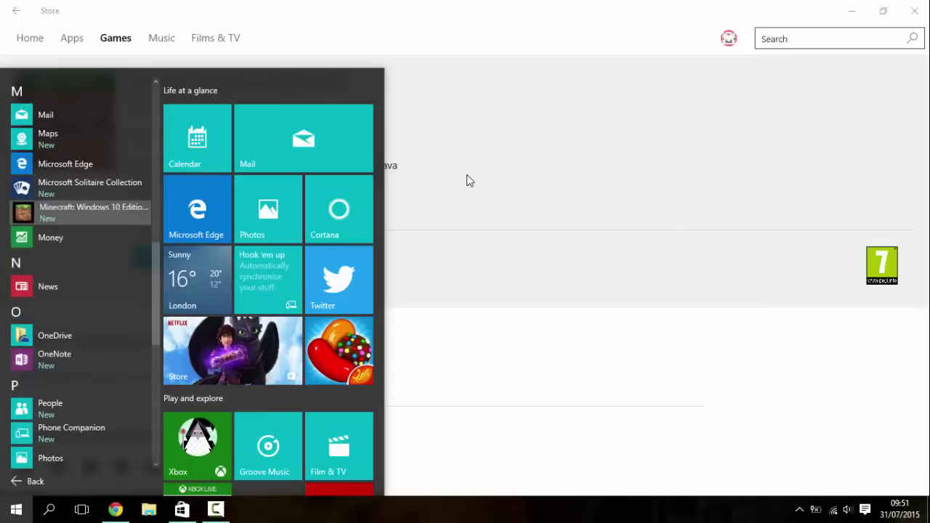
pyautogui.press('Down')
pyautogui.press('Down')
pyautogui.press('Up')
pyautogui.press('Up')
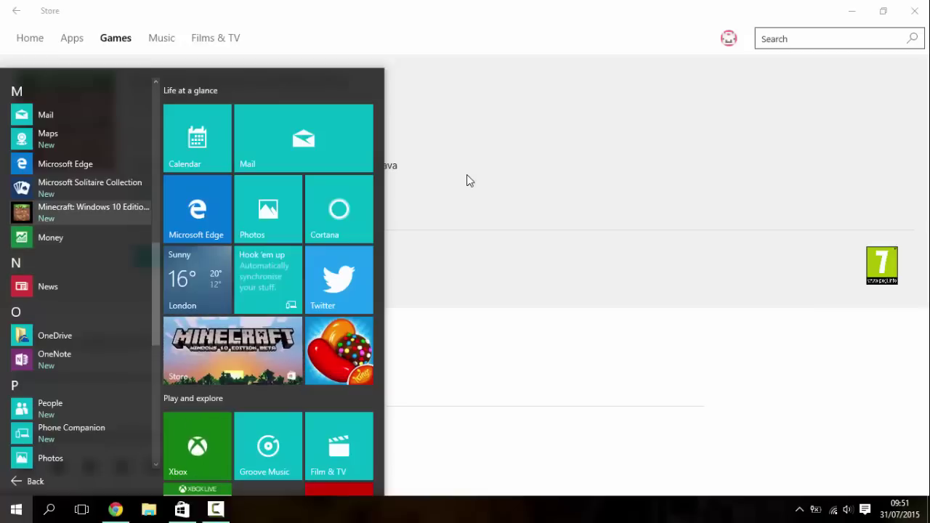
# - Check the pinned tiles under Play and explore, and close the Start menu
pyautogui.press('Menu')
pyautogui.press('Escape')
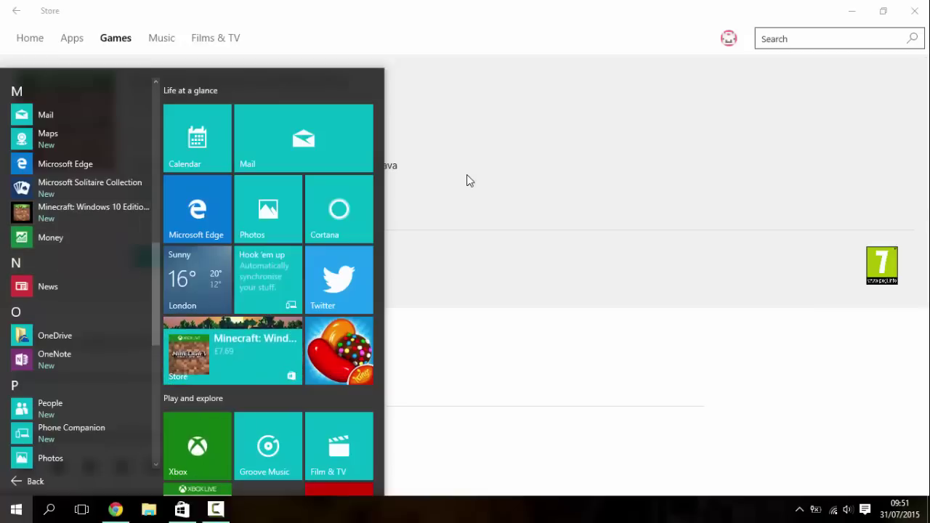
pyautogui.scroll(-5, 269, 283)
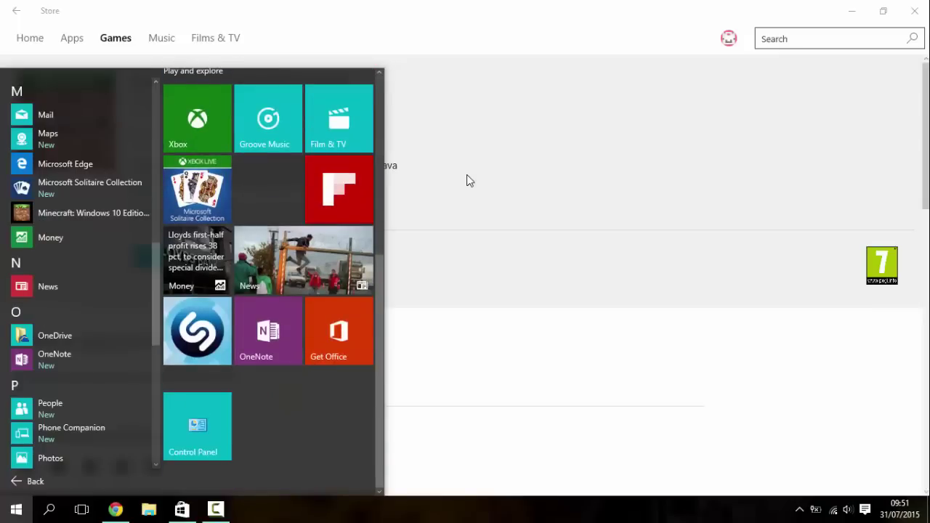
pyautogui.press('Escape')
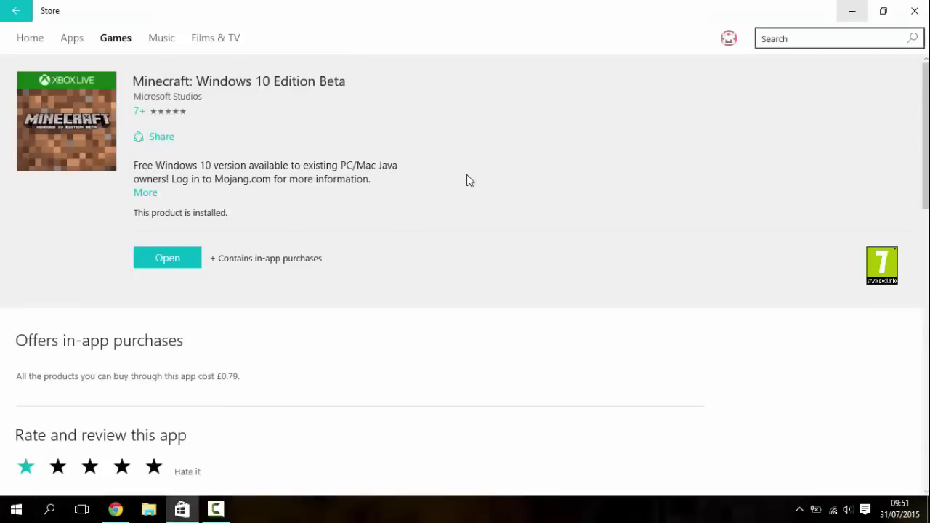
# - Show the desktop and create a desktop shortcut from the Minecraft tile in the Start menu
pyautogui.press('super+d')
pyautogui.press('super')
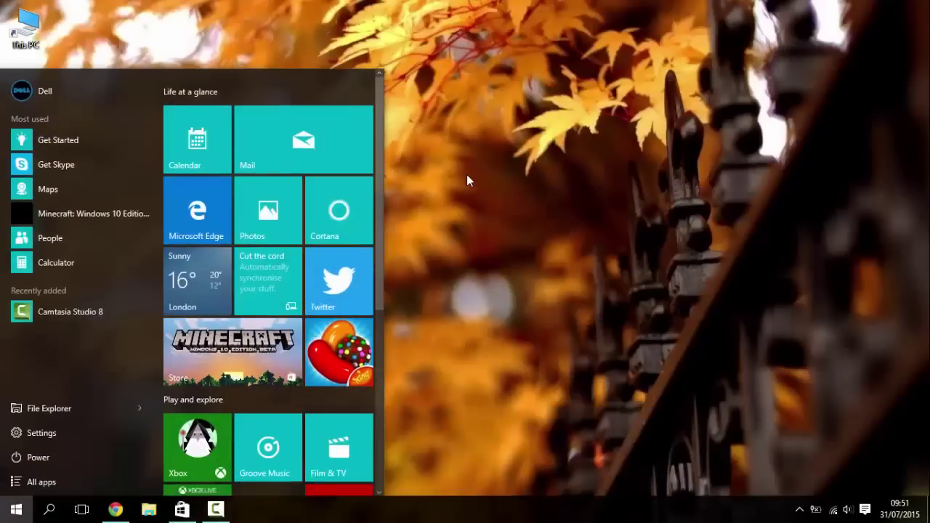
pyautogui.scroll(-4, 469, 181)
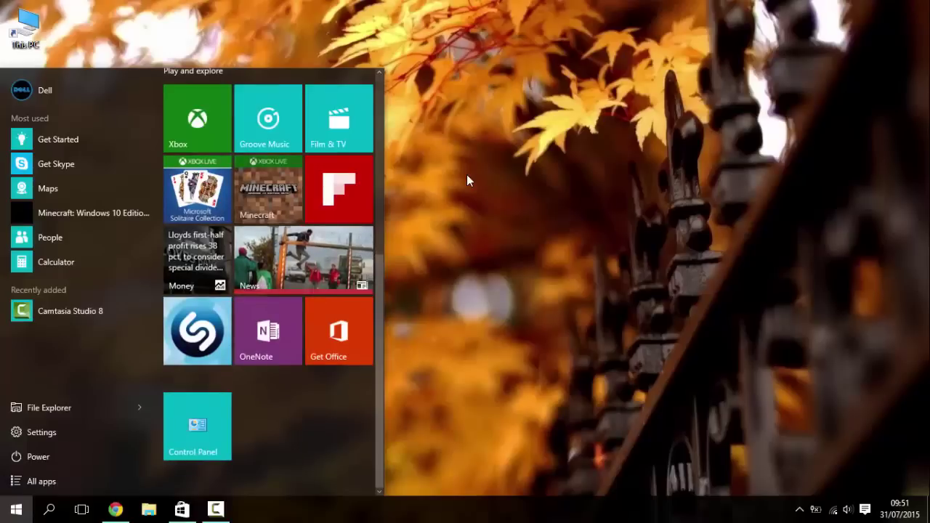
pyautogui.moveTo(268, 189); pyautogui.dragTo(615, 293)
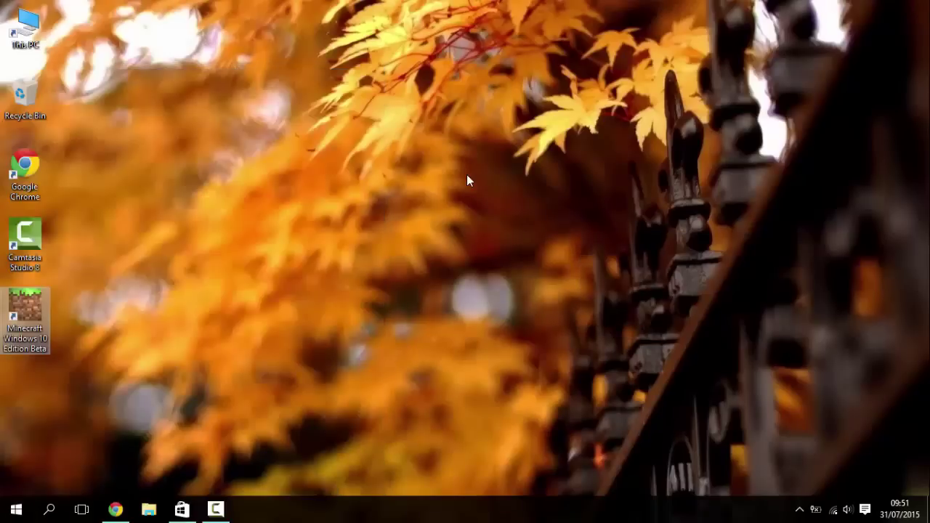
pyautogui.moveTo(26, 305); pyautogui.dragTo(265, 513)
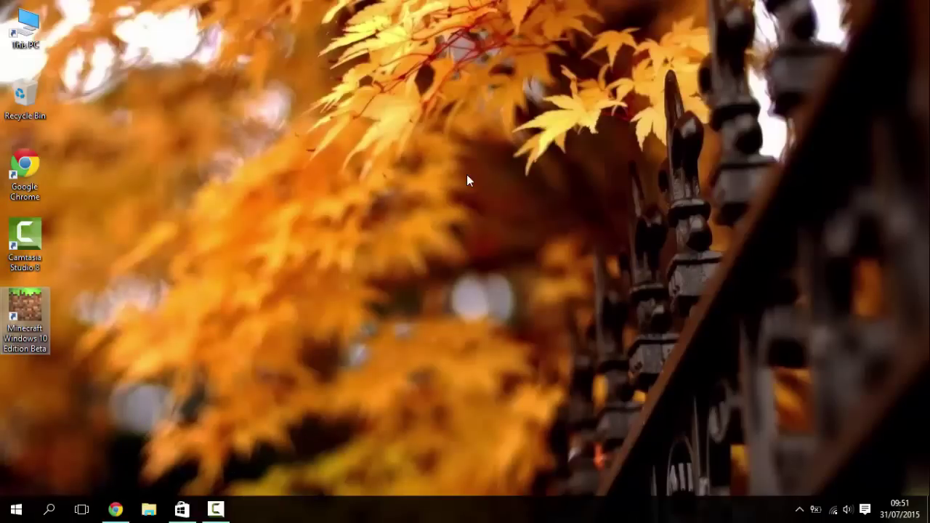
pyautogui.hotkey('shift', 'F10')
pyautogui.press('Down')
pyautogui.press('Down')
pyautogui.press('Down')
pyautogui.press('Down')
pyautogui.press('Up')
pyautogui.press('Down')
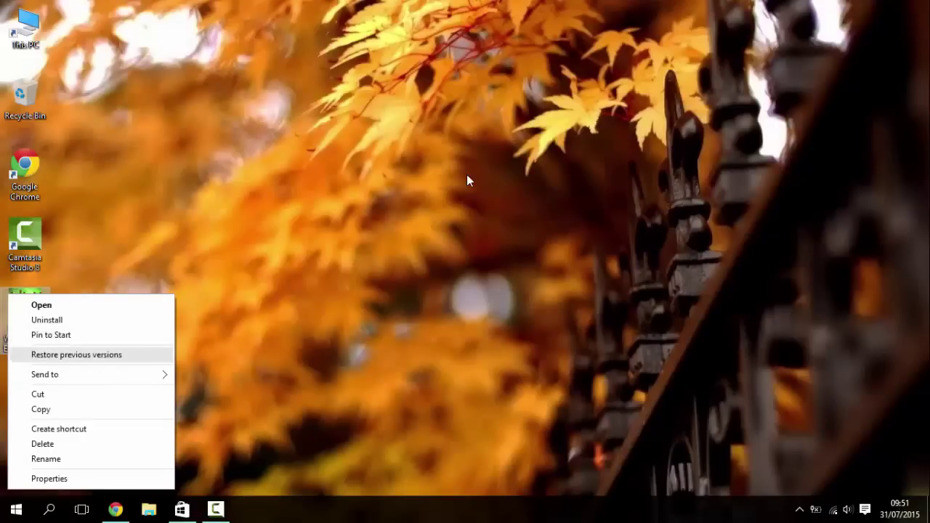
pyautogui.press('Down')
pyautogui.press('Down')
pyautogui.press('Down')
pyautogui.press('Down')
pyautogui.press('Escape')
# - Rename the new Minecraft Windows 10 Edition Beta desktop shortcut to "Minecraft"
pyautogui.hotkey('shift', 'F10')
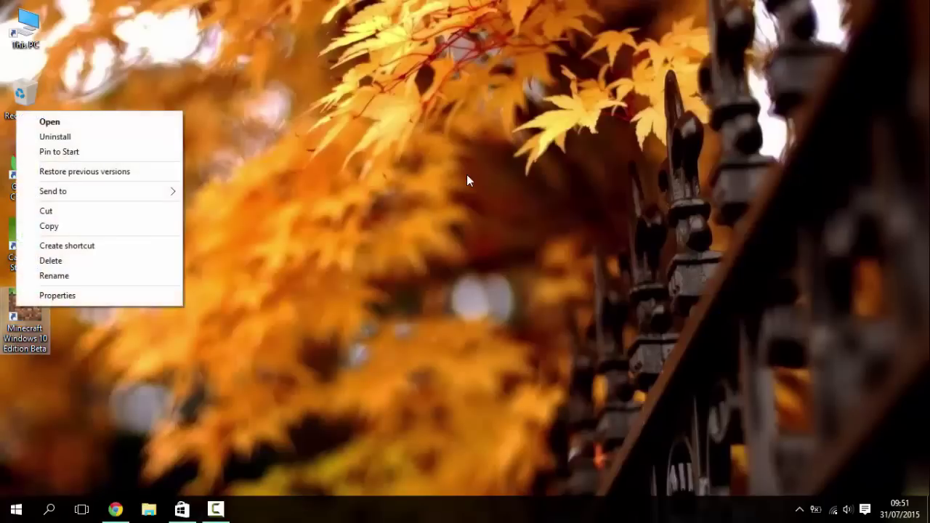
pyautogui.press('Up')
pyautogui.press('Up')
pyautogui.press('Return')
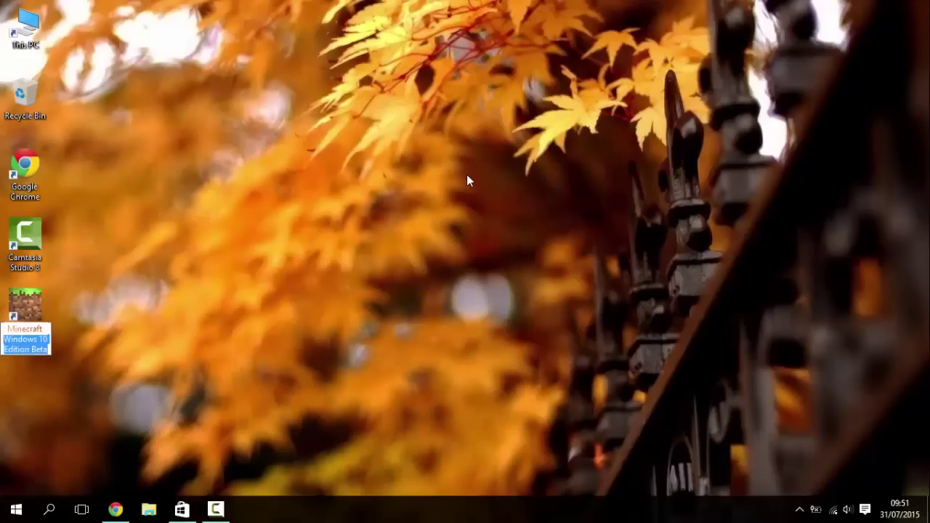
pyautogui.press('BackSpace')
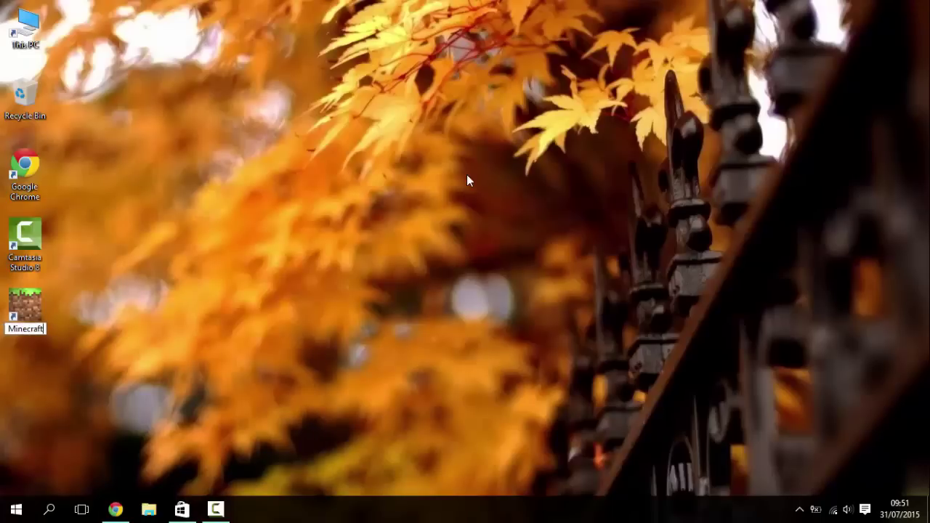
pyautogui.press('Return')
pyautogui.click(467, 180)
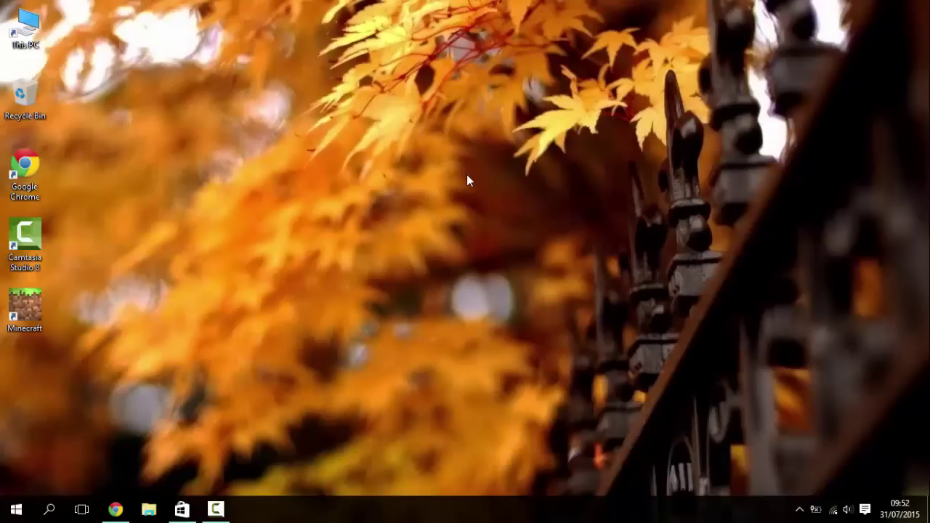
# - Launch Minecraft from its desktop shortcut and open the Skins screen from the game's main menu
pyautogui.press('F10')
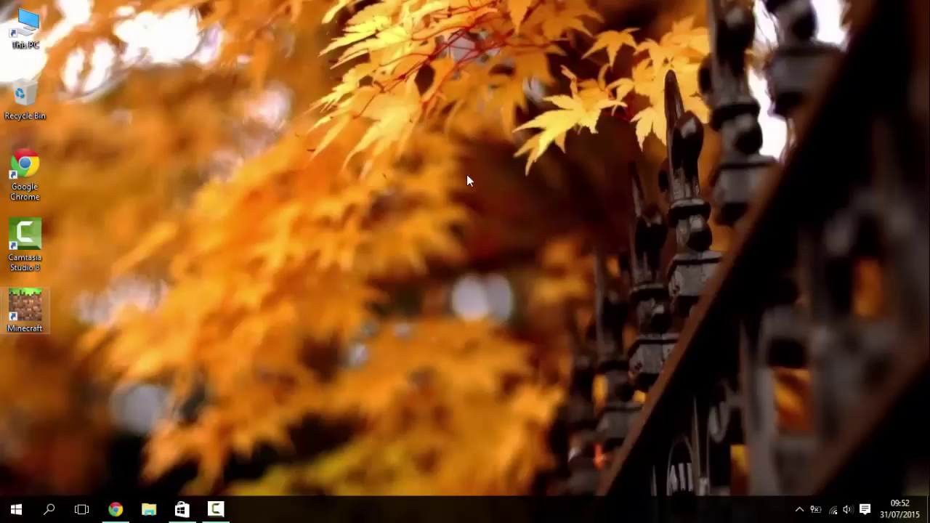
pyautogui.press('Return')
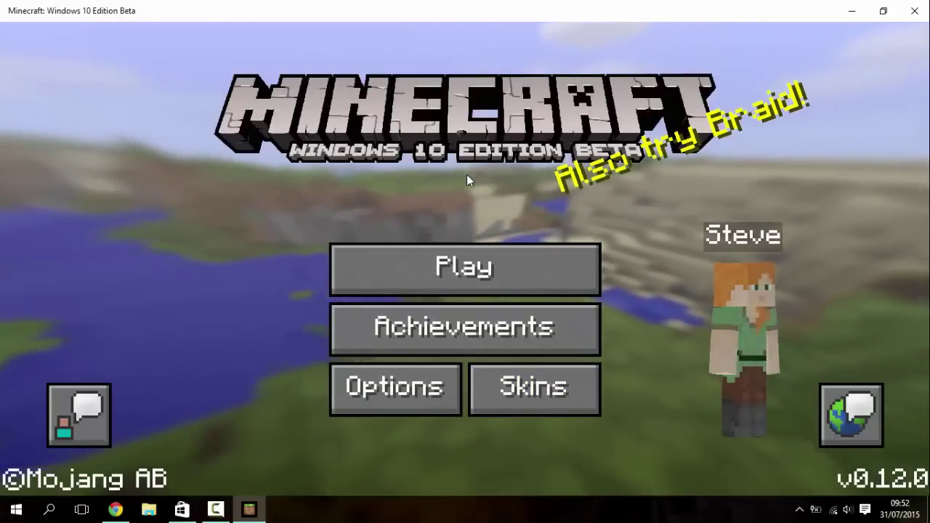
pyautogui.press('Down')
pyautogui.press('Down')
pyautogui.press('Down')
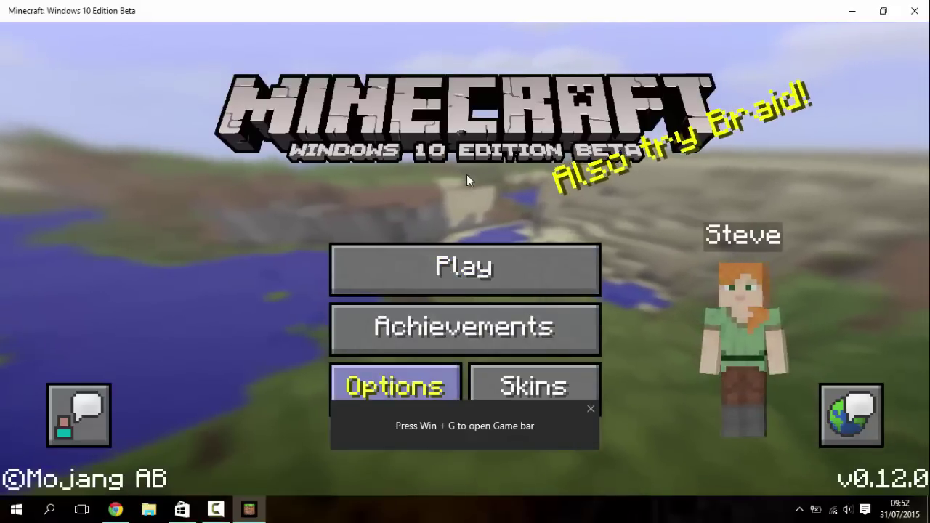
pyautogui.press('Right')
pyautogui.press('Return')
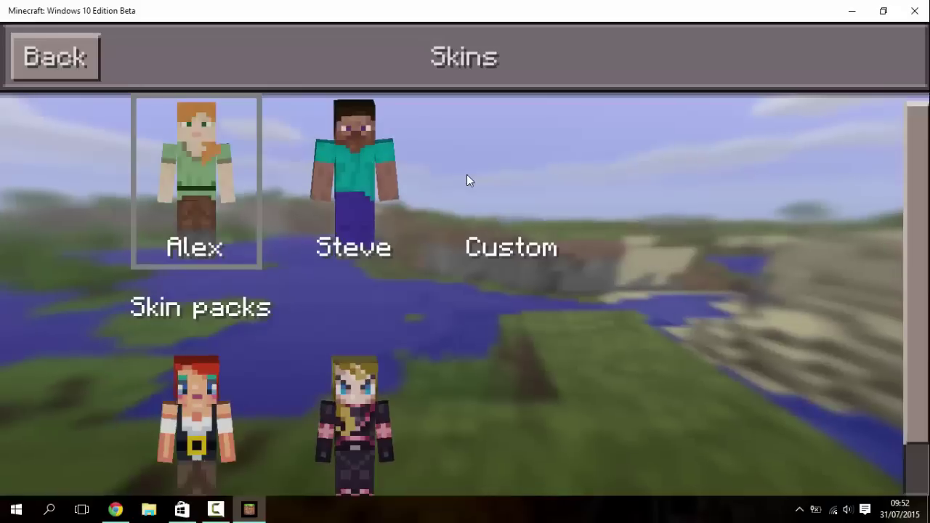
# - Leave the Skins screen, check the Worlds, Realms and Friends sections of the Play screen, and return to the main menu
pyautogui.press('Up')
pyautogui.press('Return')
pyautogui.press('Return')
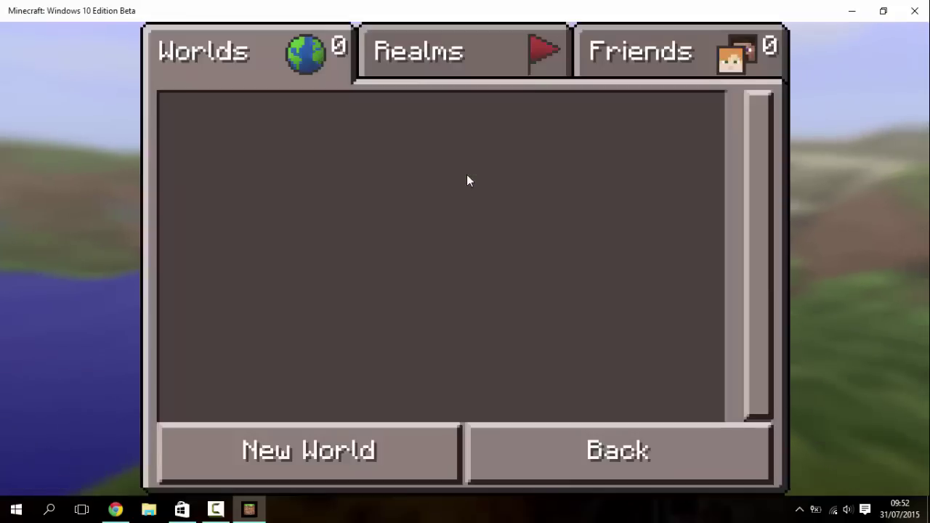
pyautogui.press('Right')
pyautogui.press('Right')
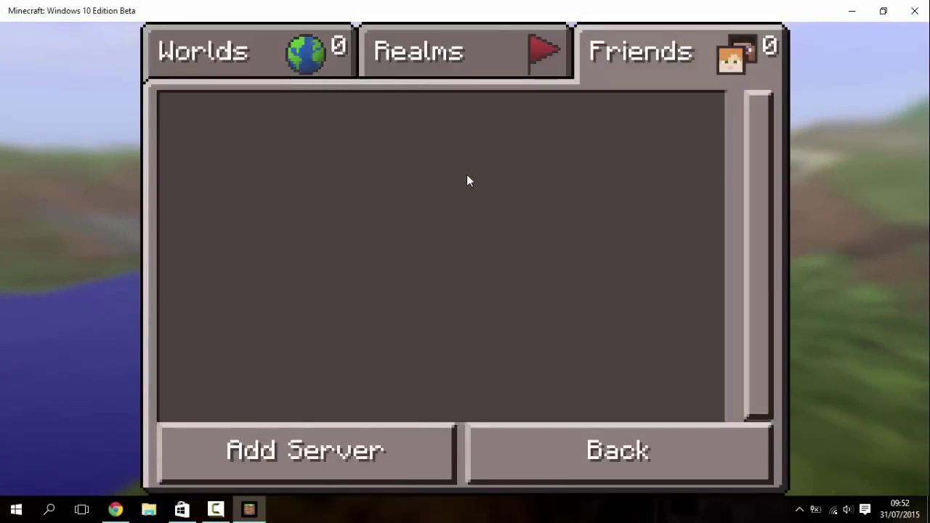
pyautogui.press('Left')
pyautogui.press('Left')
pyautogui.press('Down')
pyautogui.press('Return')
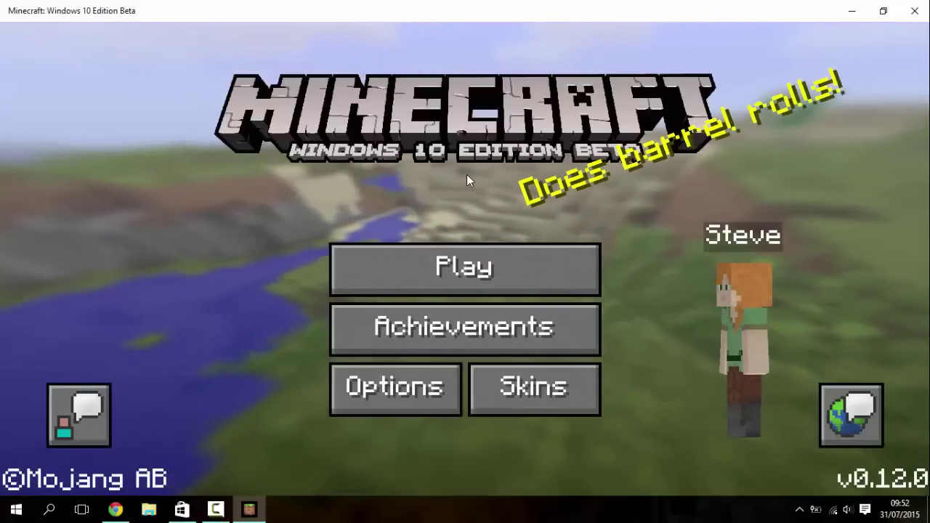
# - Reopen the Skins screen and look through the available skin packs
pyautogui.press('Down')
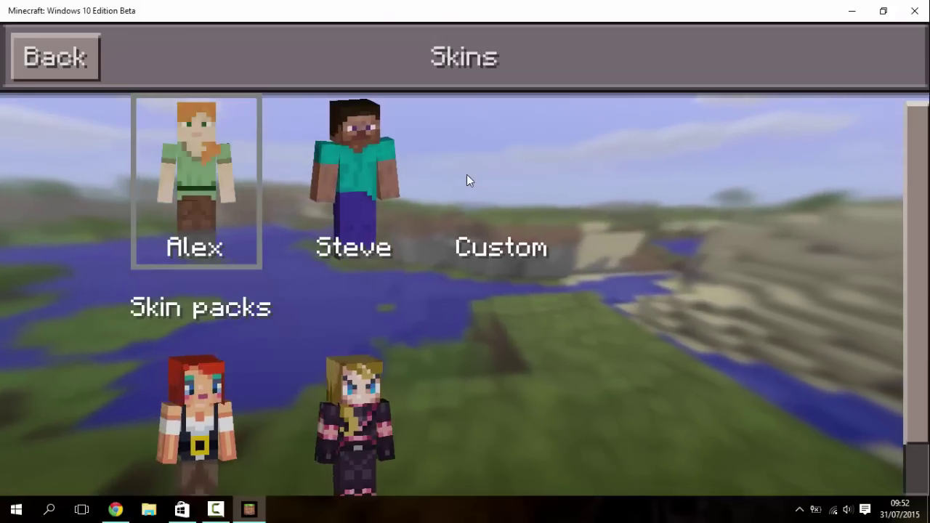
pyautogui.scroll(-2, 467, 181)
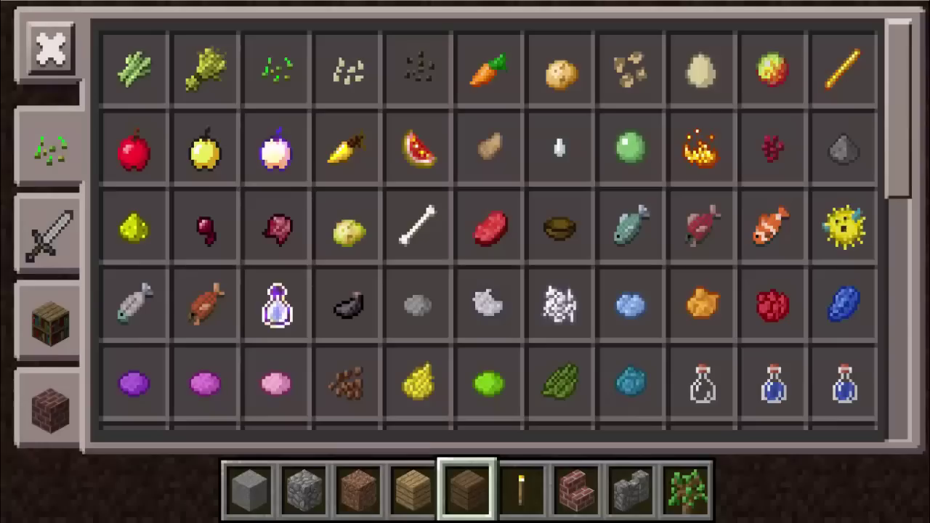
# - Add a Bottle o' Enchanting and the dark skeleton skull to the hotbar from the creative inventory, and close the inventory
pyautogui.click(277, 306)
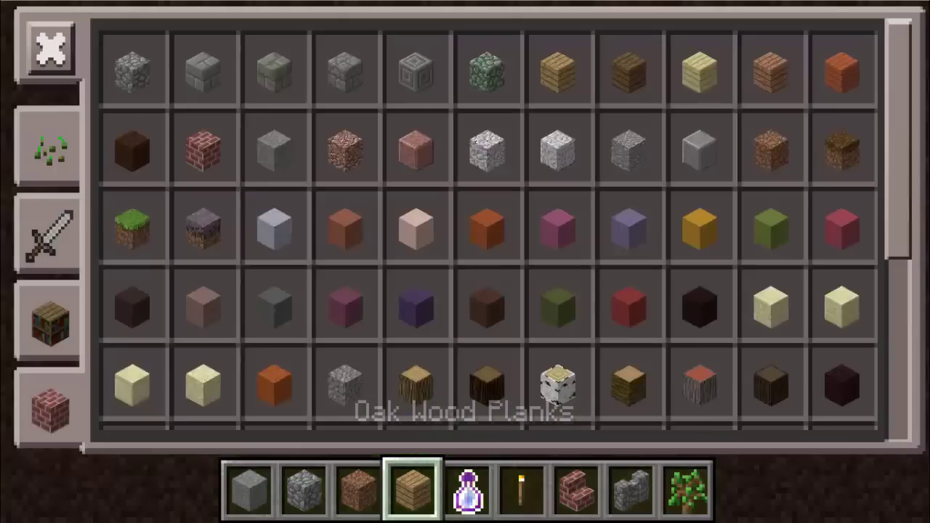
pyautogui.click(50, 236)
pyautogui.scroll(-4, 489, 230)
pyautogui.click(50, 323)
pyautogui.scroll(-6, 489, 230)
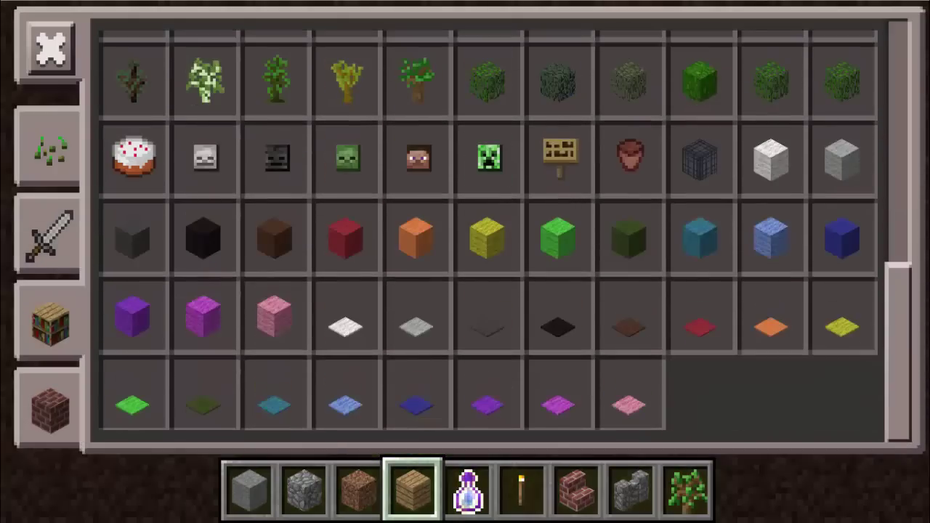
pyautogui.click(277, 158)
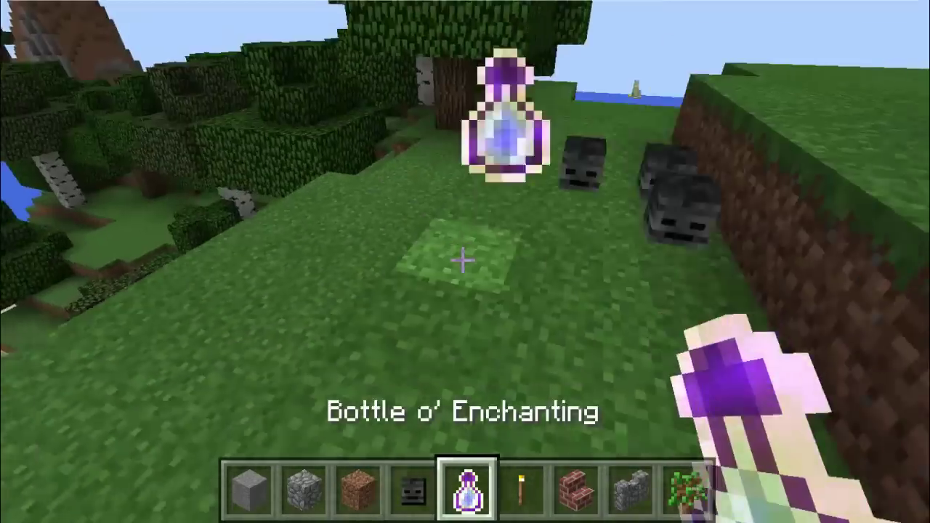
pyautogui.press('Escape')
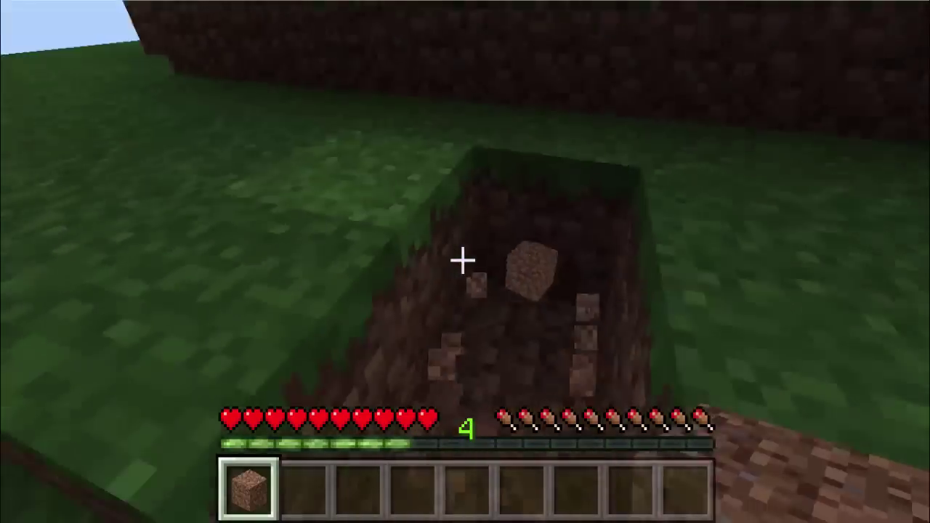
# - Open the survival inventory to view the armour slots and crafting grid
pyautogui.press('e')
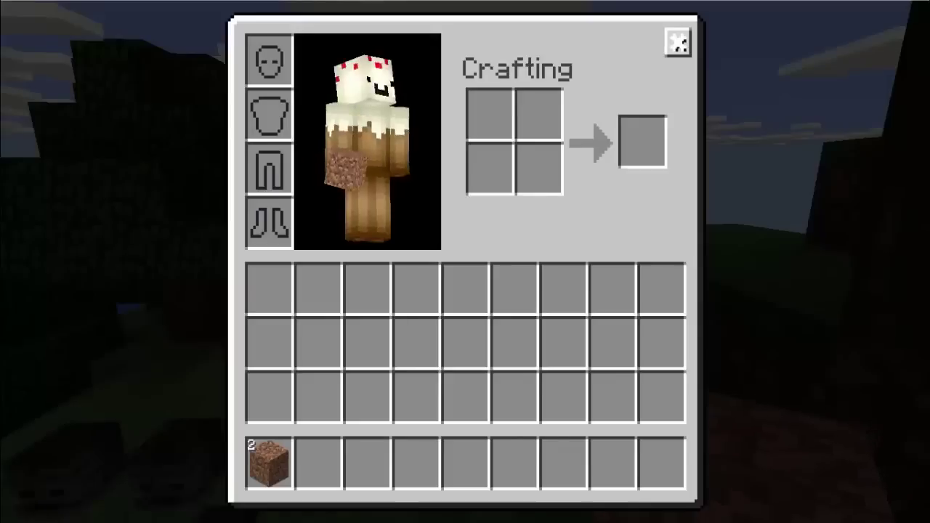